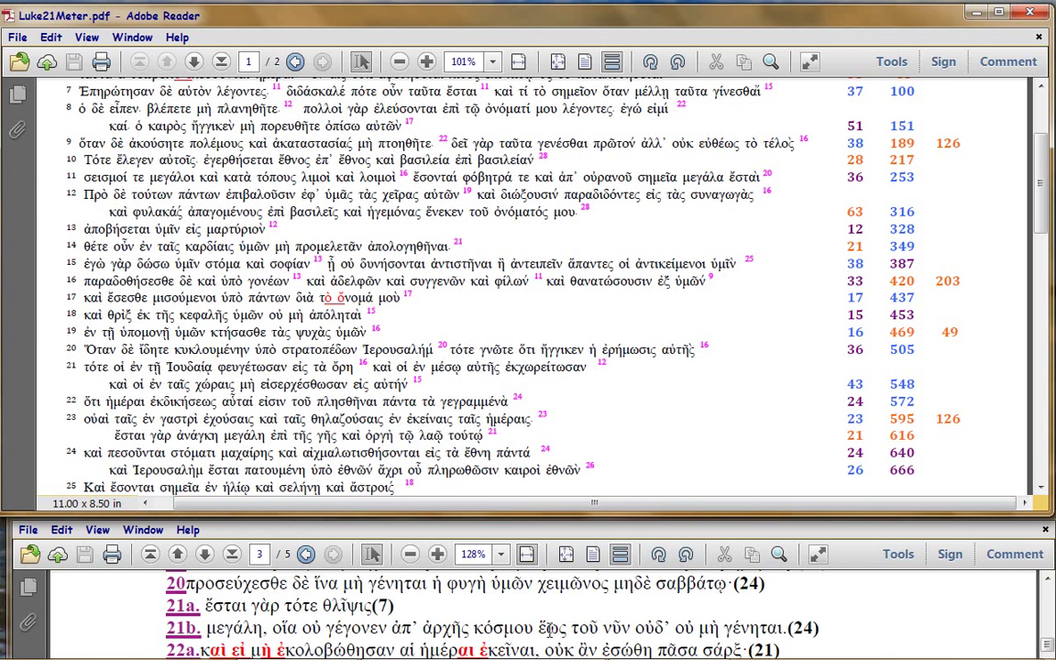
# Step: Bring Matthew 24 forward and select 'ἕως τοῦ νῦν', then 'οὐδ' οὐ μὴ γένηται' in line 21b
pyautogui.click(483, 565)
pyautogui.moveTo(538, 627); pyautogui.dragTo(631, 627)
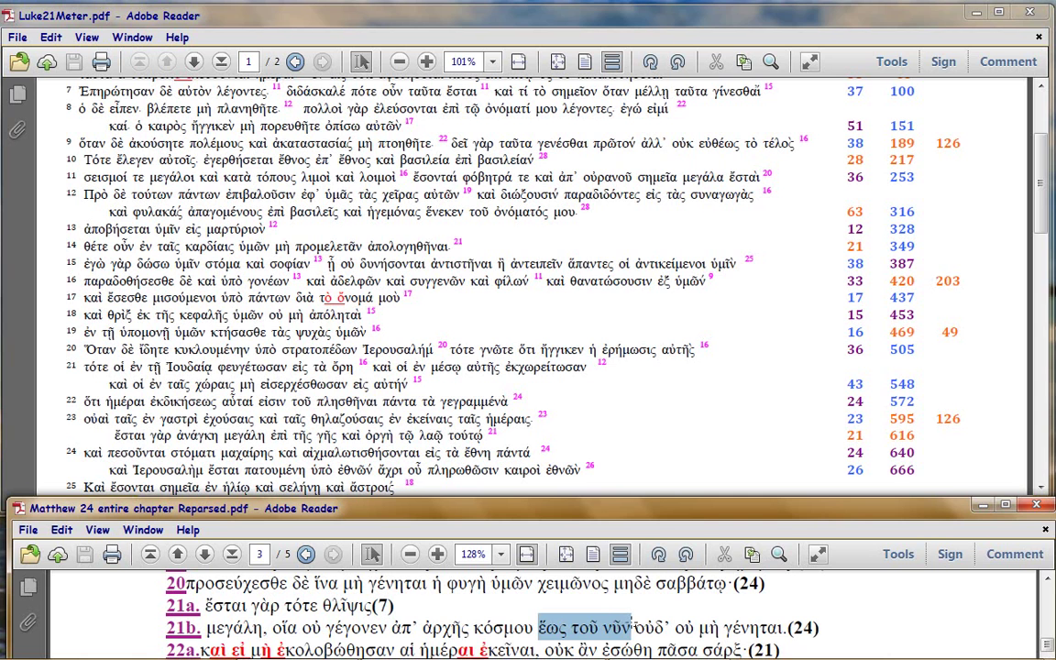
pyautogui.click(646, 627)
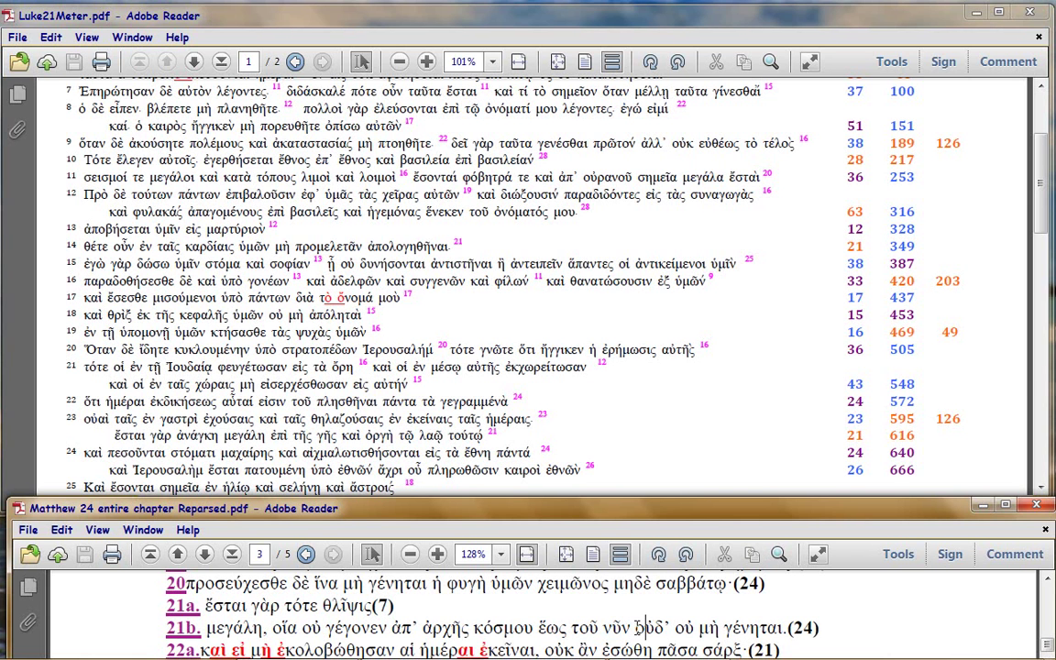
pyautogui.moveTo(636, 627); pyautogui.dragTo(784, 627)
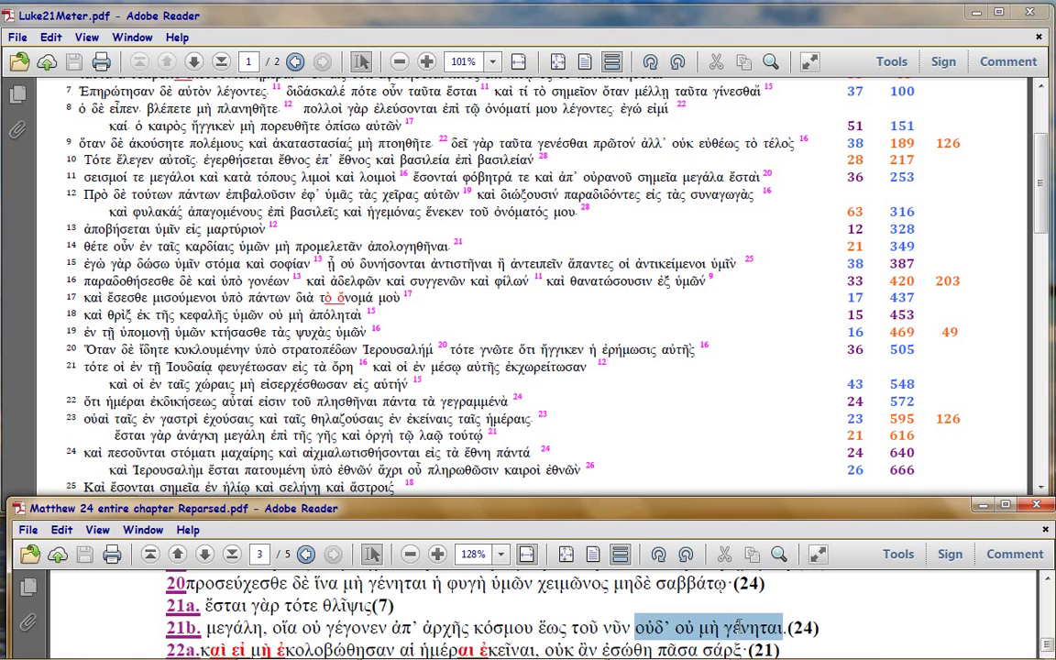
pyautogui.click(791, 627)
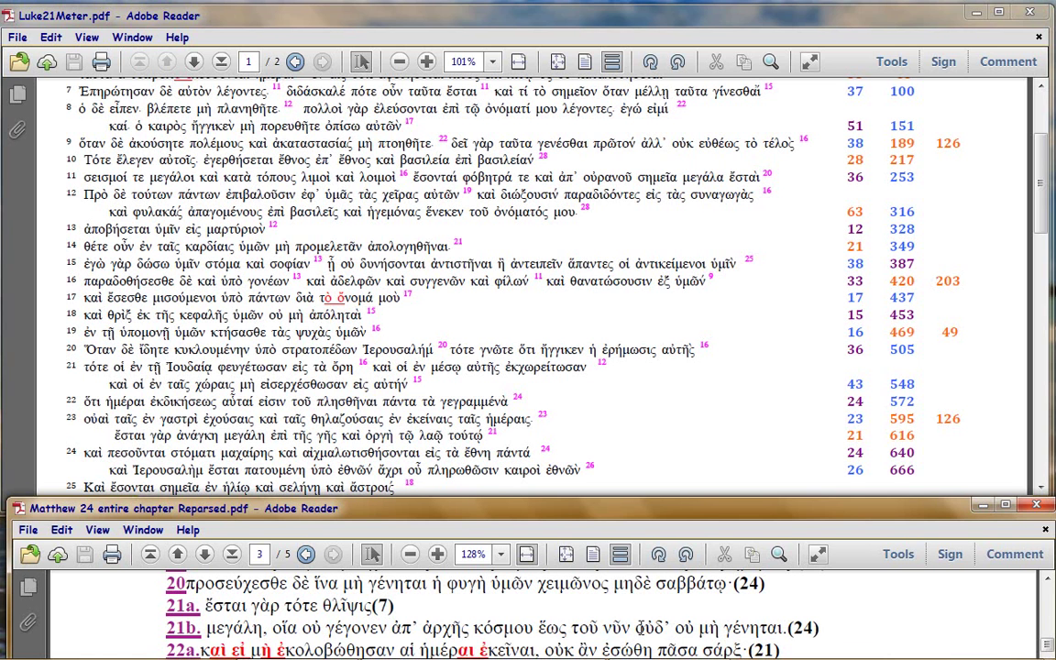
pyautogui.doubleClick(651, 628)
pyautogui.moveTo(651, 628); pyautogui.dragTo(789, 628)
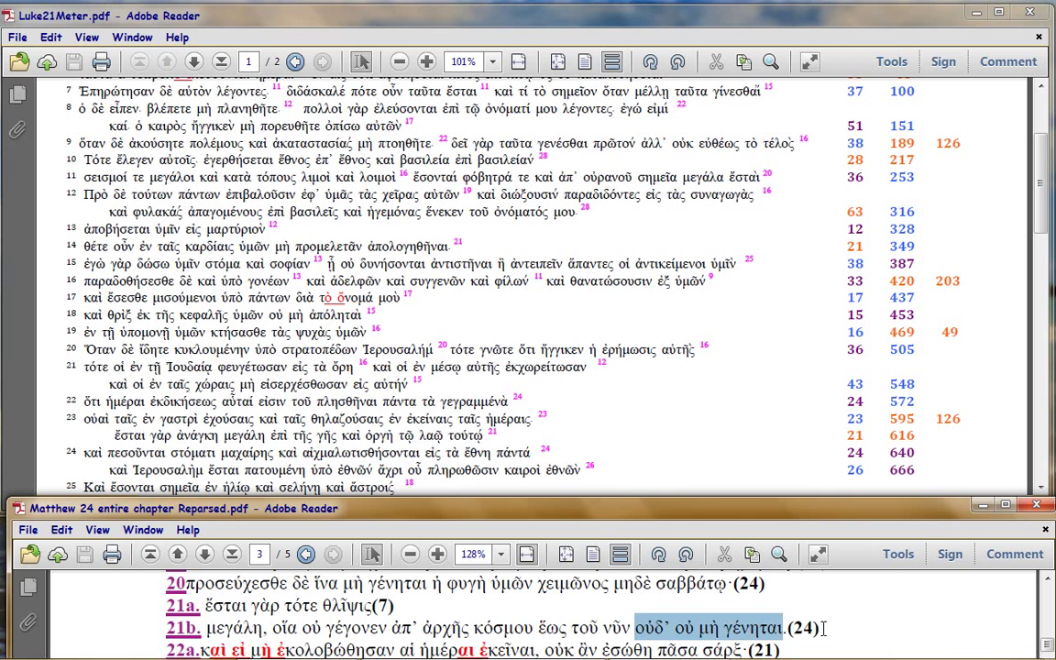
pyautogui.click(672, 628)
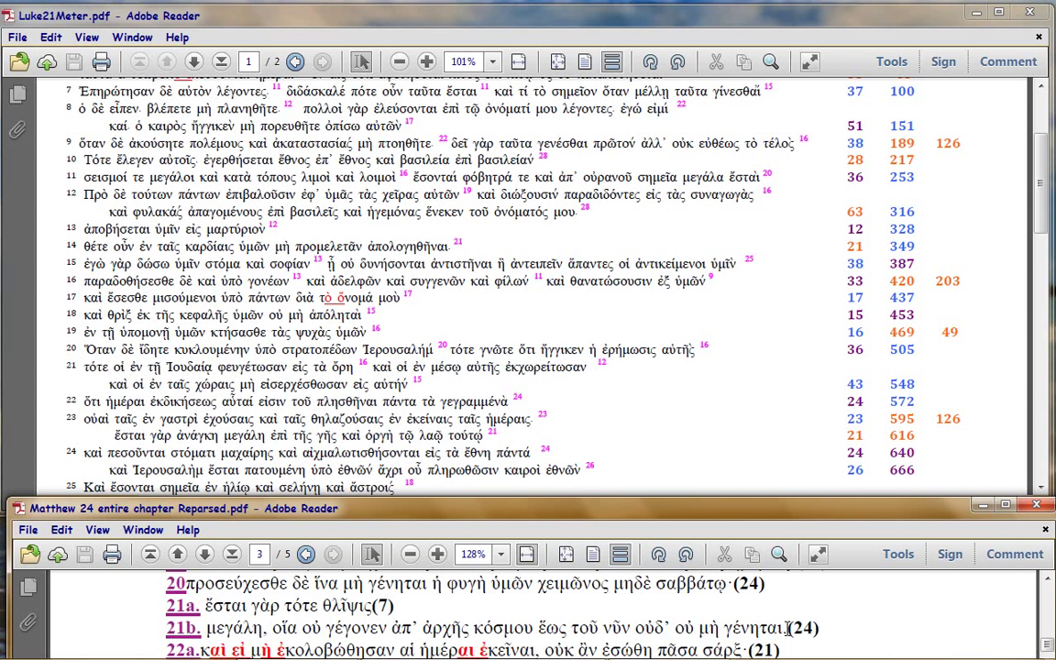
pyautogui.click(787, 628)
pyautogui.click(824, 627)
pyautogui.click(632, 627)
pyautogui.click(822, 627)
pyautogui.click(833, 626)
pyautogui.click(675, 628)
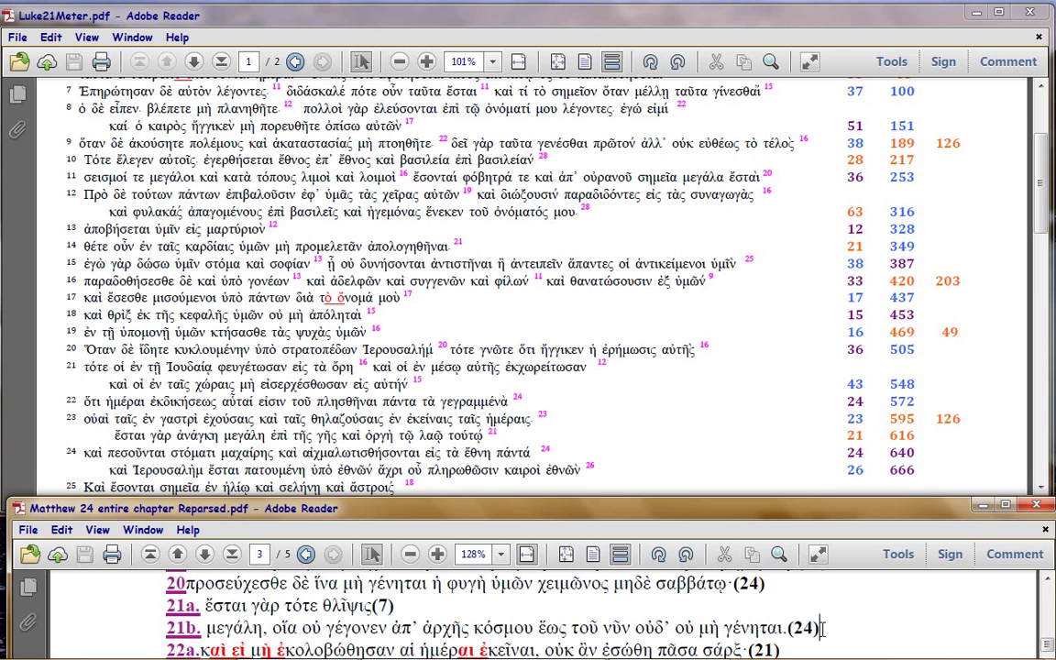
pyautogui.click(821, 628)
pyautogui.click(676, 628)
pyautogui.click(729, 584)
pyautogui.click(783, 585)
pyautogui.click(267, 628)
pyautogui.click(656, 585)
pyautogui.click(614, 583)
pyautogui.click(403, 628)
pyautogui.click(827, 628)
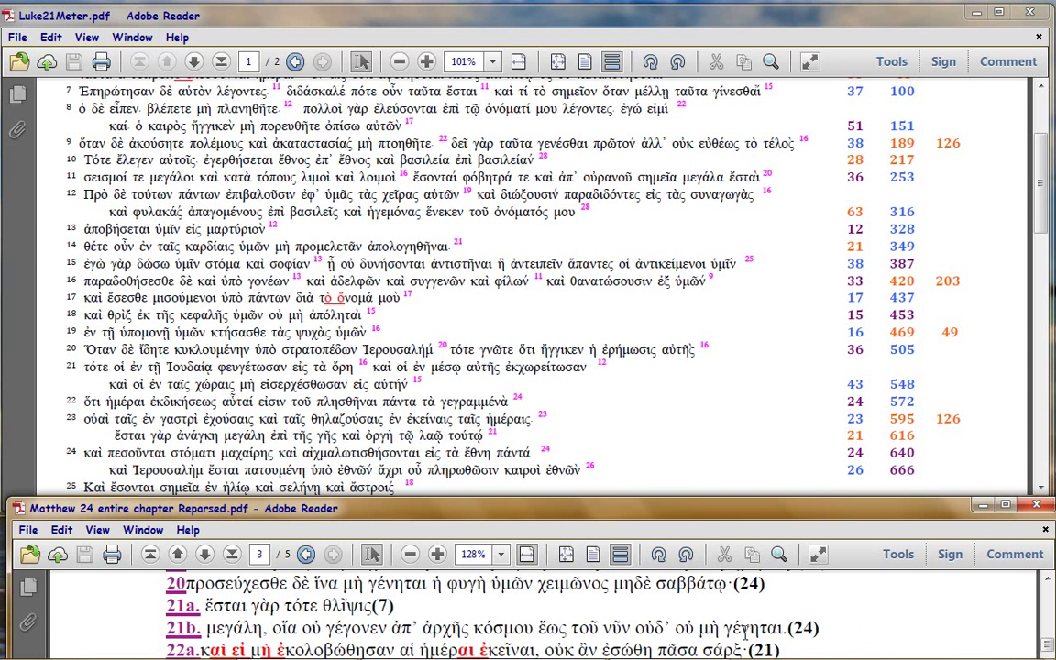
pyautogui.moveTo(675, 629); pyautogui.dragTo(784, 628)
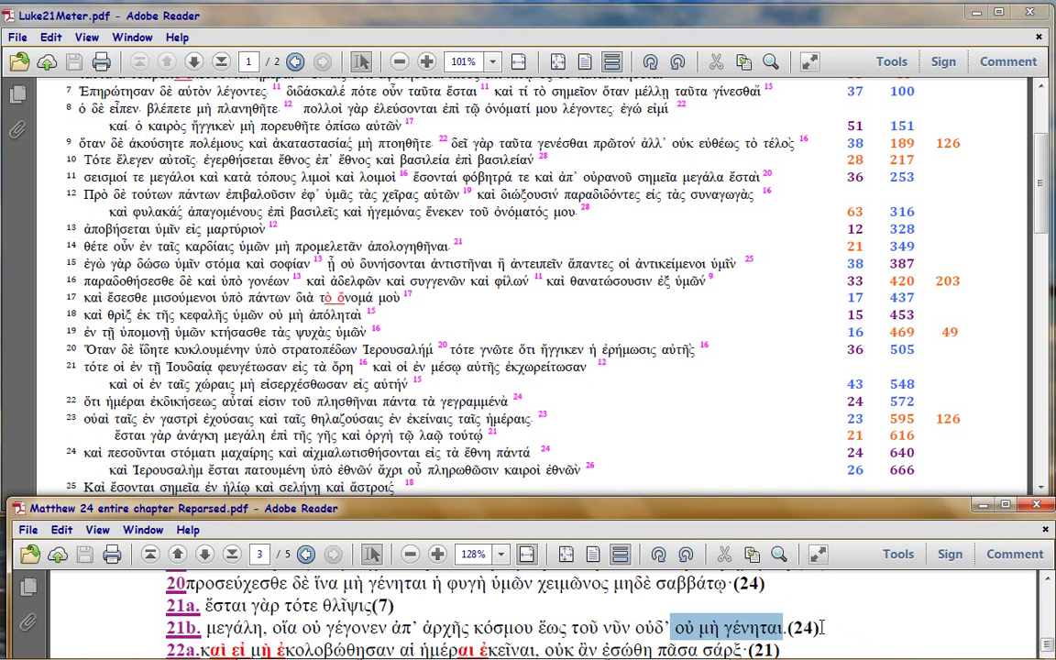
pyautogui.click(683, 629)
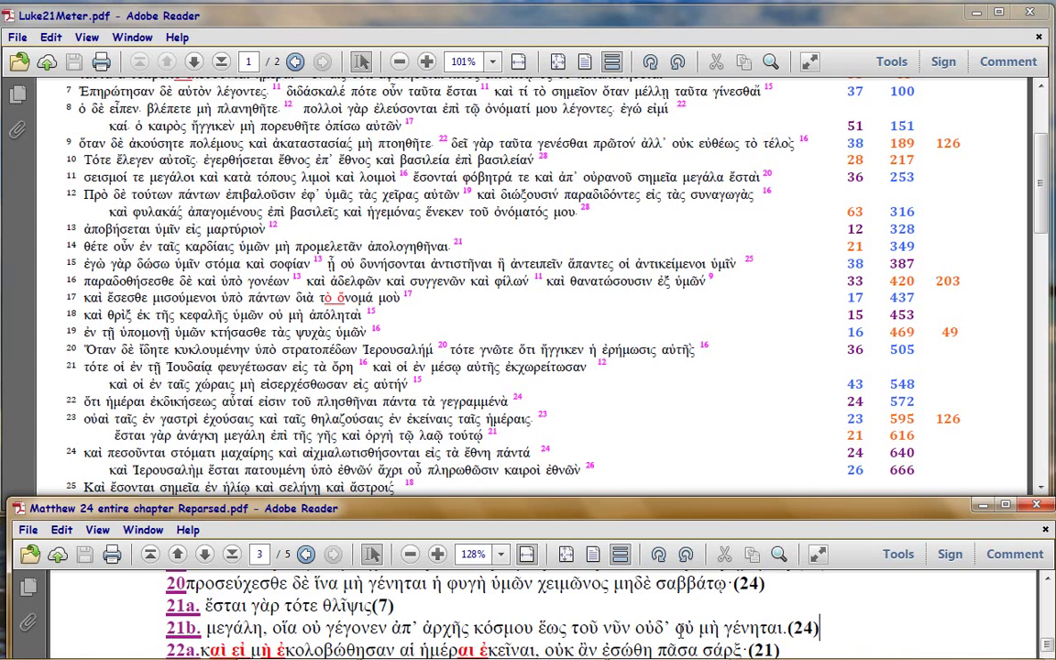
pyautogui.moveTo(677, 630); pyautogui.dragTo(784, 629)
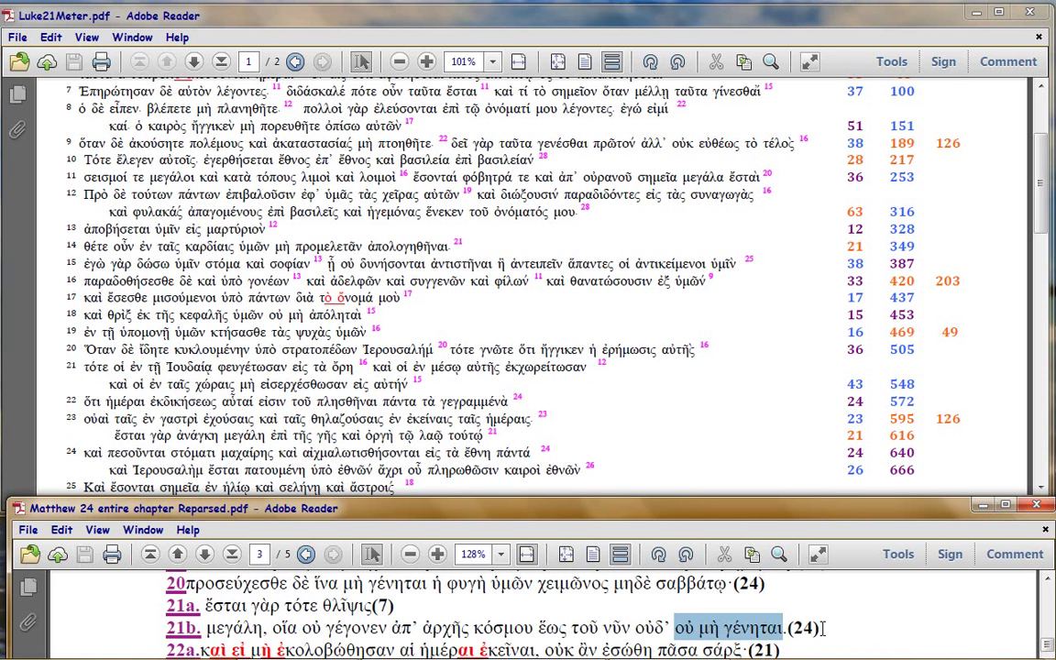
pyautogui.click(729, 633)
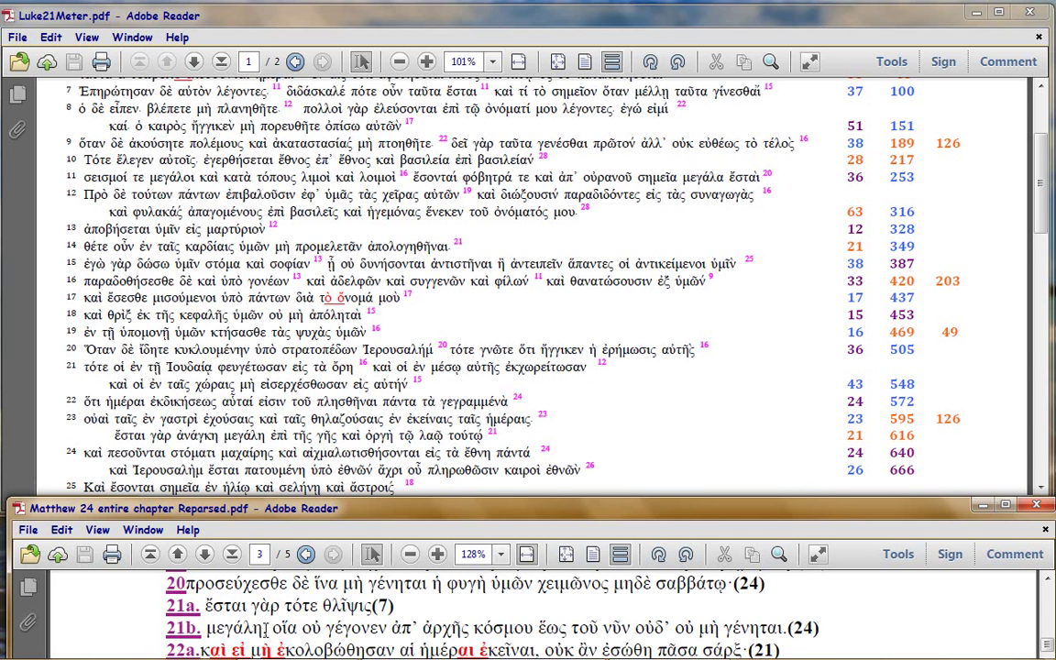
pyautogui.click(263, 628)
pyautogui.click(264, 628)
pyautogui.scroll(-1, 826, 628)
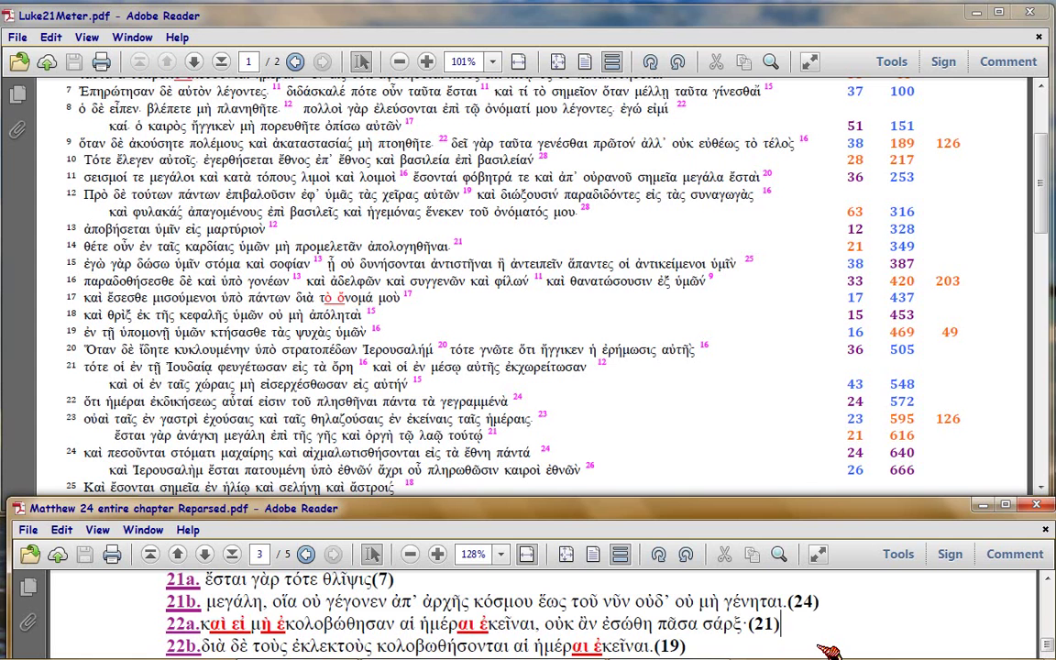
pyautogui.click(690, 647)
pyautogui.click(676, 601)
pyautogui.moveTo(676, 602); pyautogui.dragTo(784, 602)
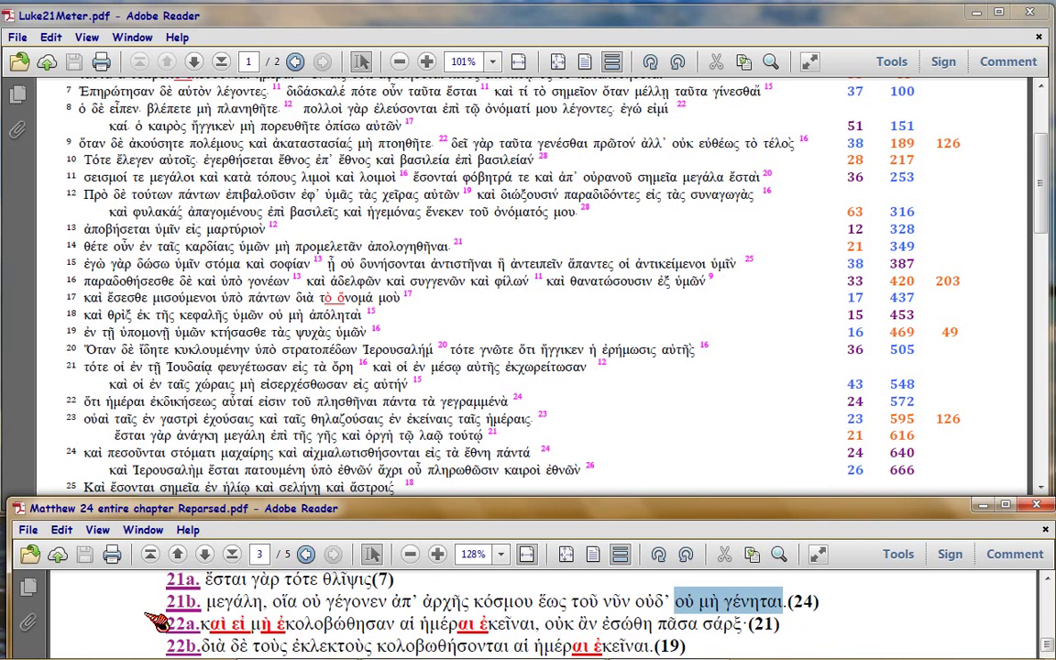
pyautogui.scroll(1, 158, 617)
pyautogui.scroll(1, 158, 616)
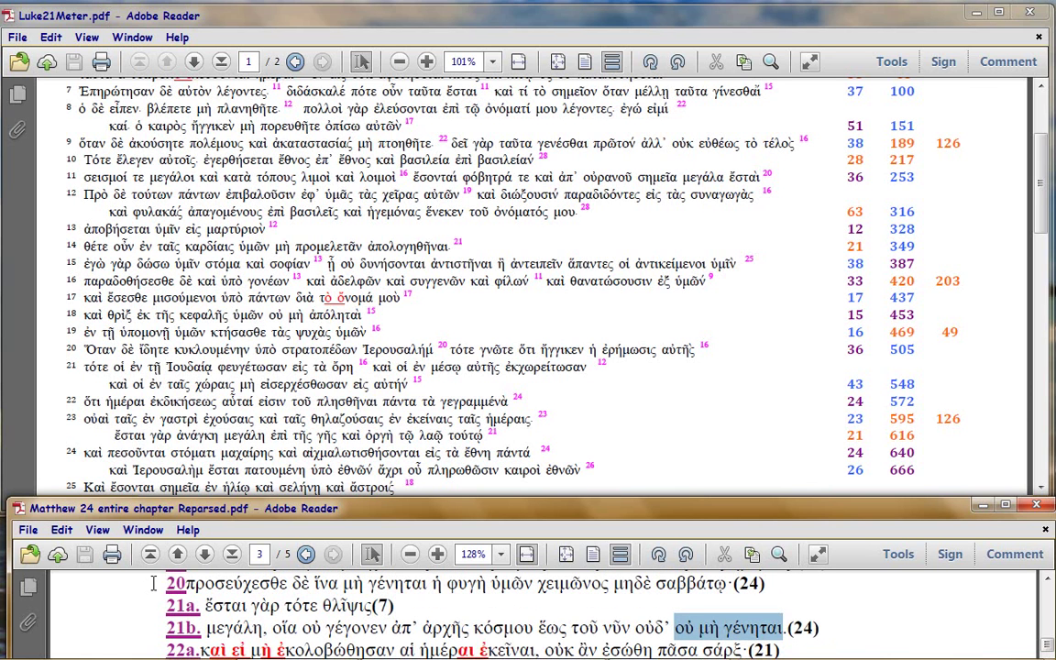
pyautogui.click(153, 585)
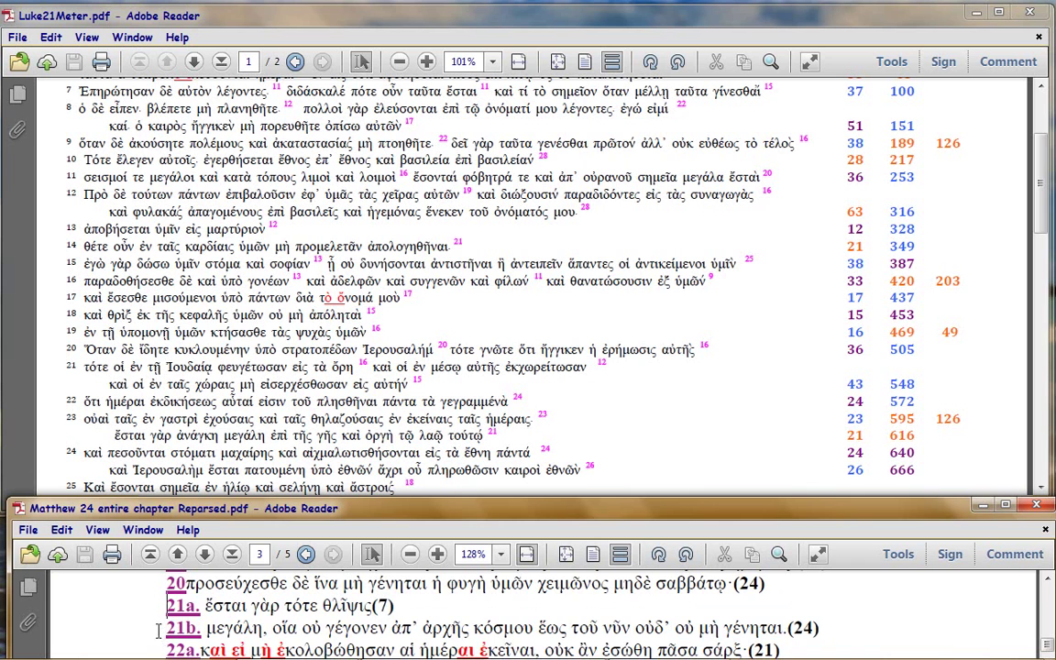
pyautogui.scroll(1, 142, 569)
pyautogui.scroll(-1, 153, 629)
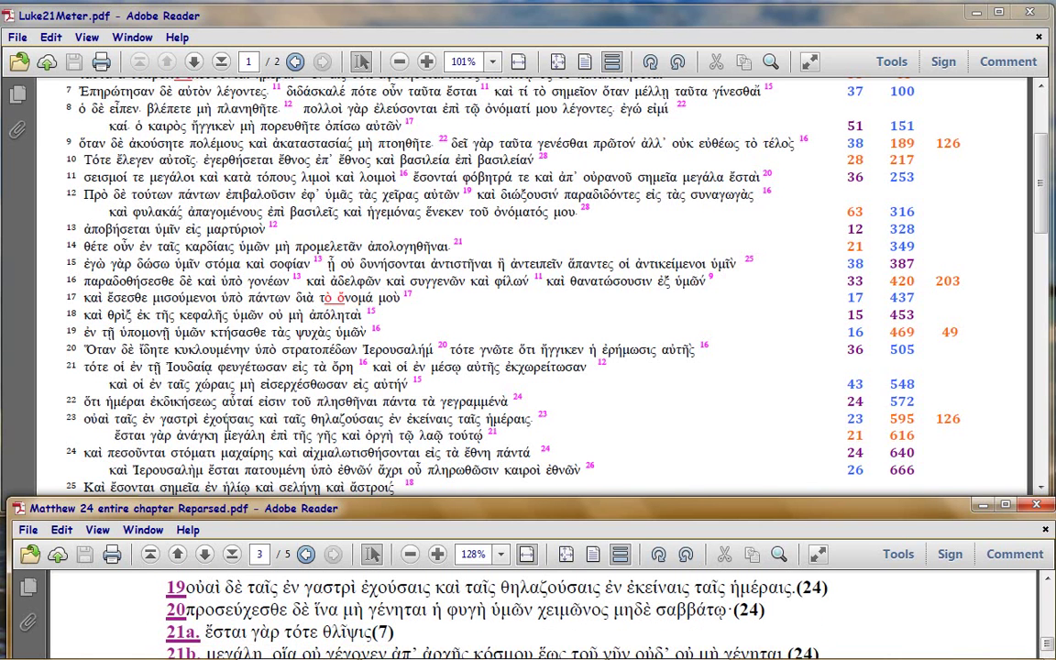
# Step: Bring Luke 21 forward and select the line 24b clause up to 'καιροὶ', then deselect it
pyautogui.click(234, 364)
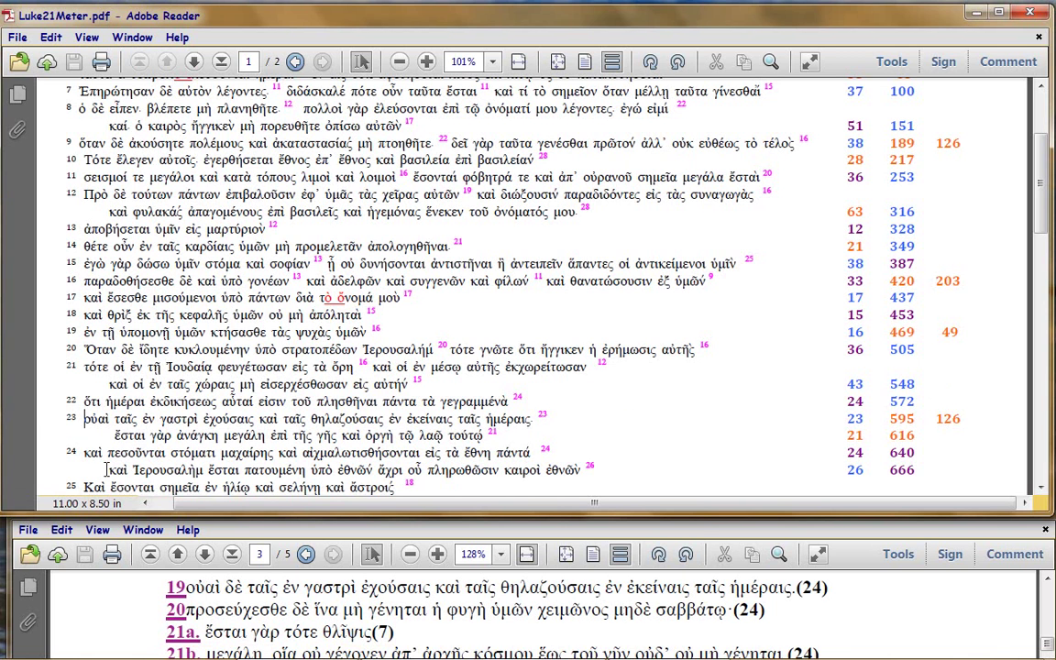
pyautogui.moveTo(107, 469); pyautogui.dragTo(503, 469)
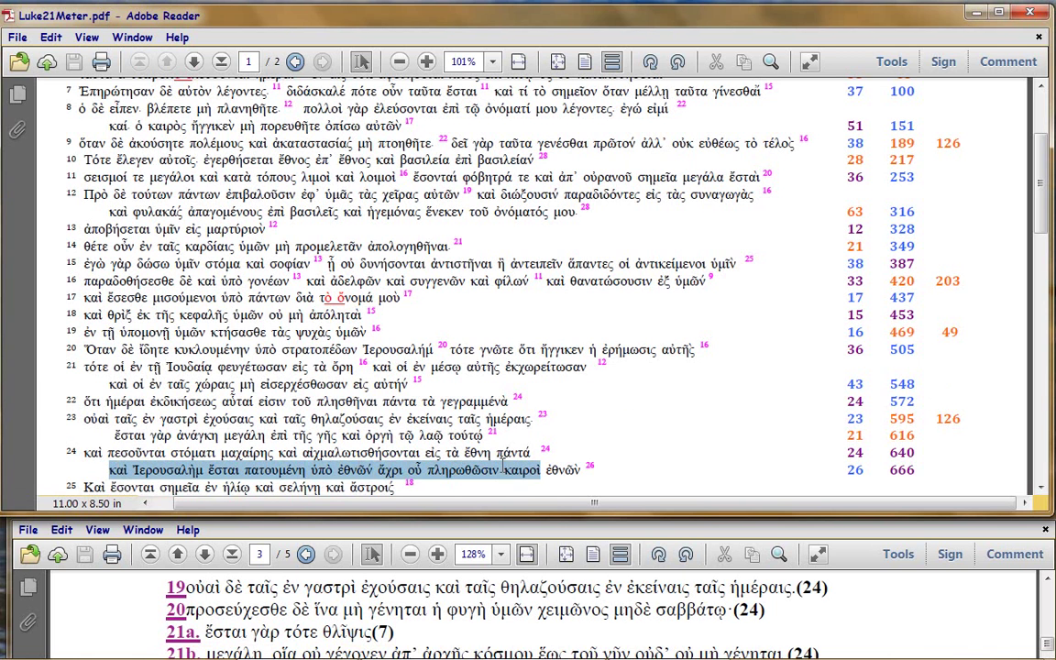
pyautogui.click(587, 422)
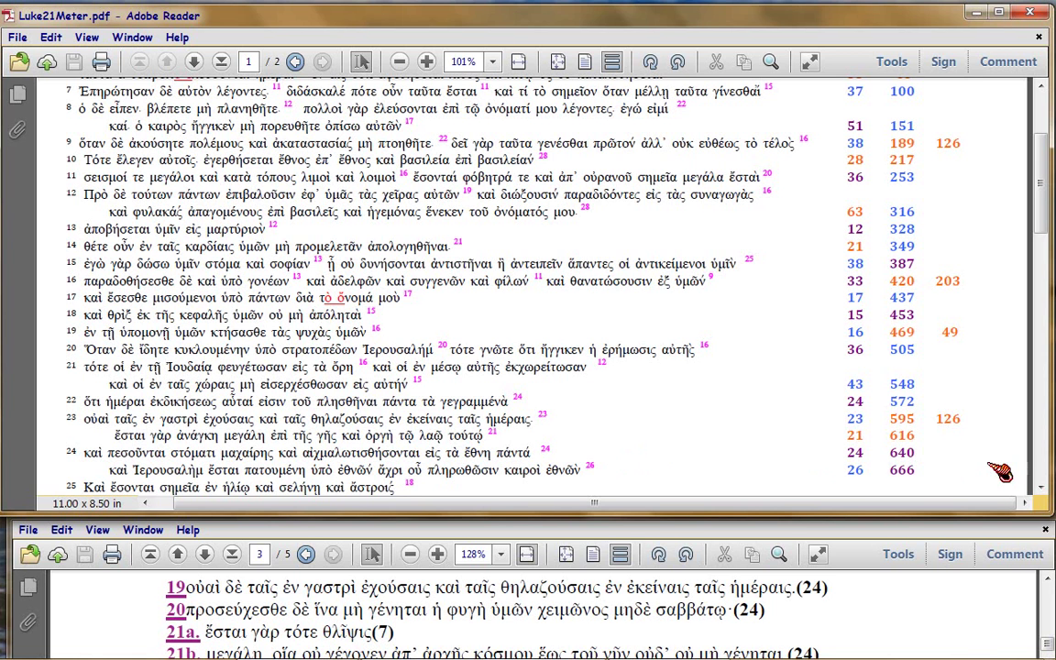
pyautogui.click(888, 470)
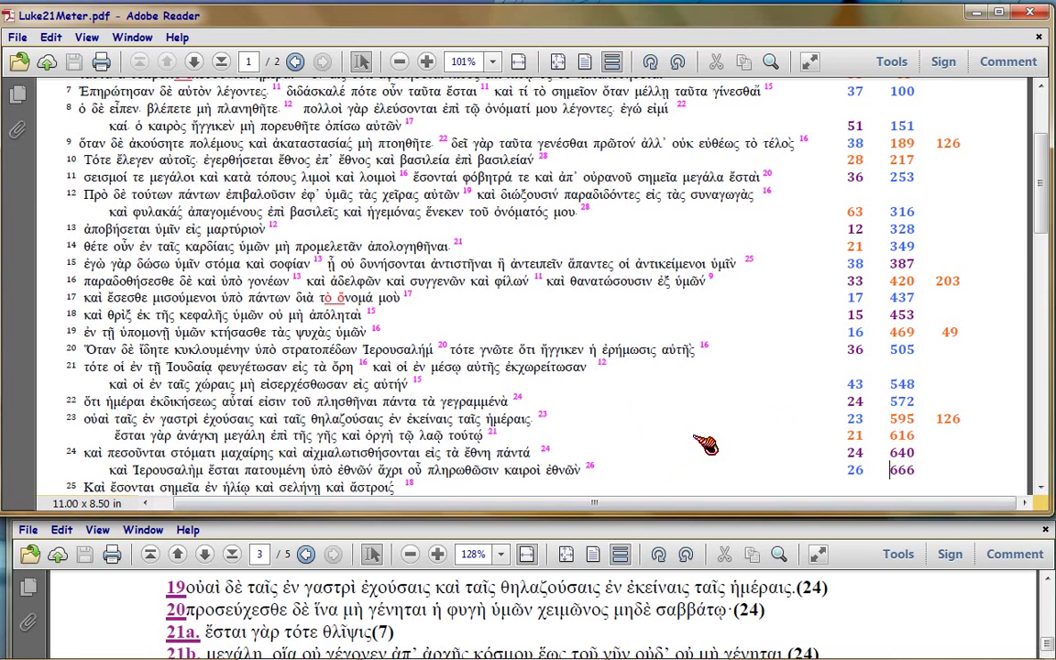
pyautogui.click(594, 467)
pyautogui.click(887, 470)
# Step: Select 'οὐδ' οὐ μὴ γένηται.' in Matthew 24:21b, then check Luke 21 and return to Matthew 24
pyautogui.click(555, 610)
pyautogui.scroll(-1, 550, 623)
pyautogui.scroll(-1, 550, 624)
pyautogui.scroll(-1, 550, 624)
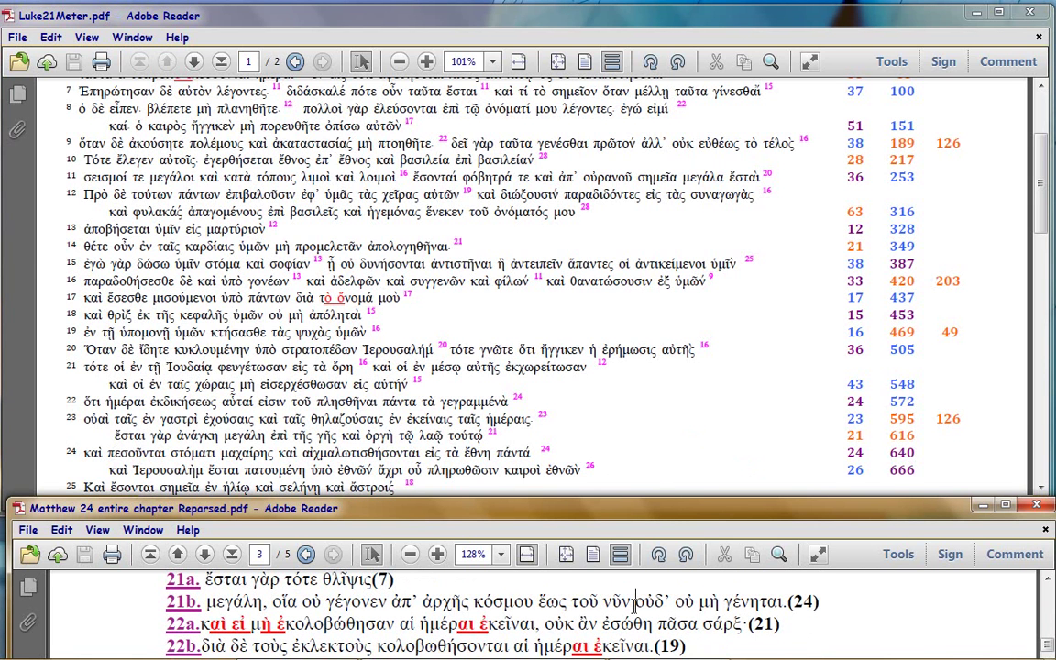
pyautogui.moveTo(635, 603); pyautogui.dragTo(784, 603)
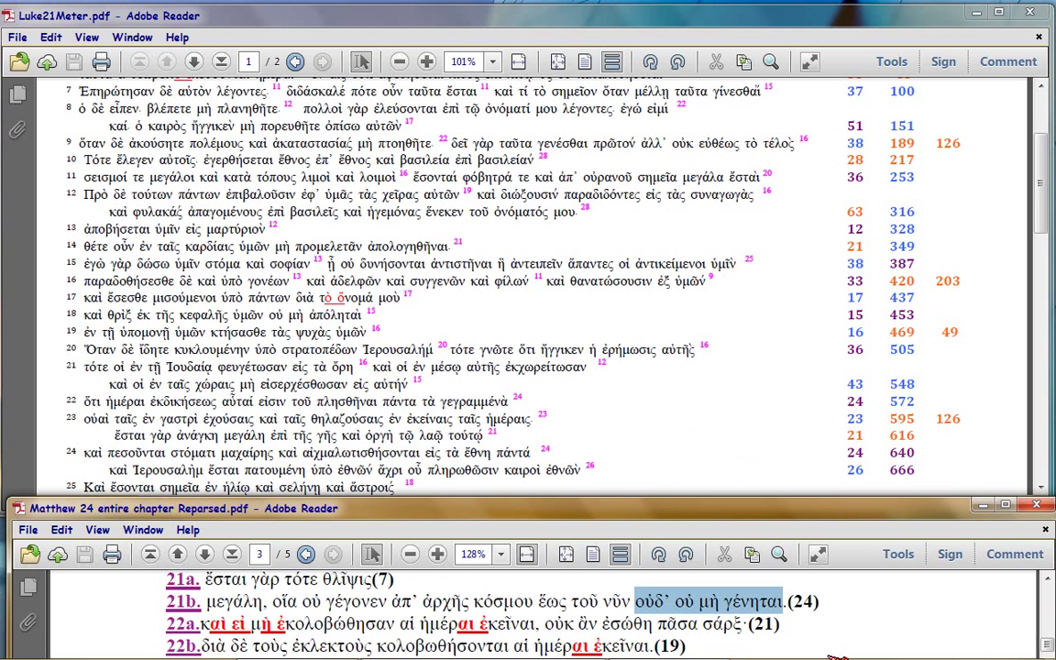
pyautogui.click(606, 470)
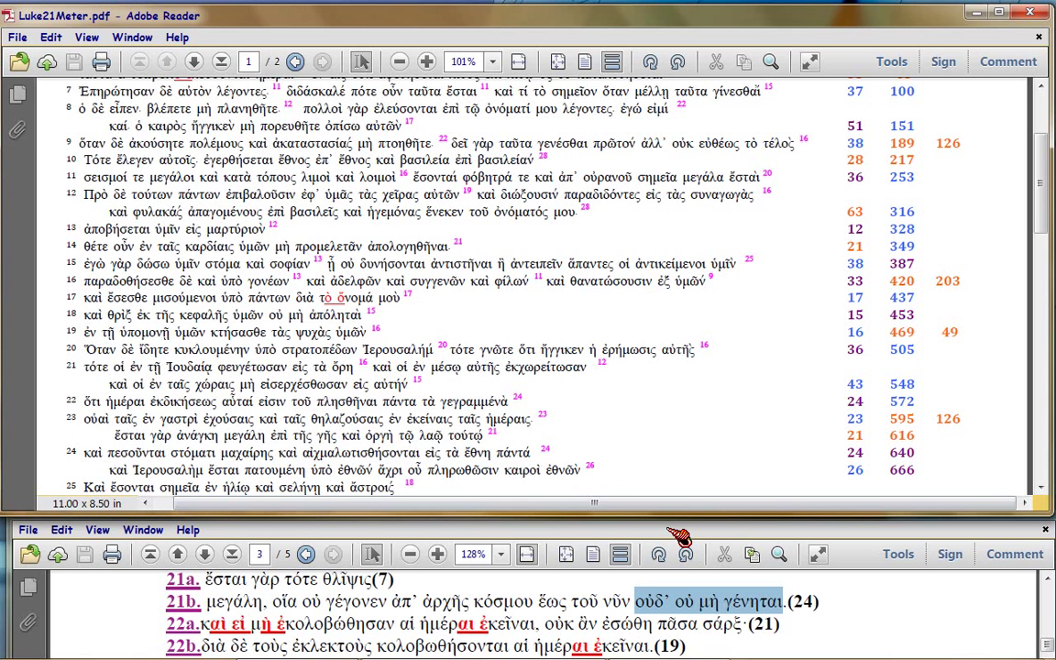
pyautogui.click(679, 535)
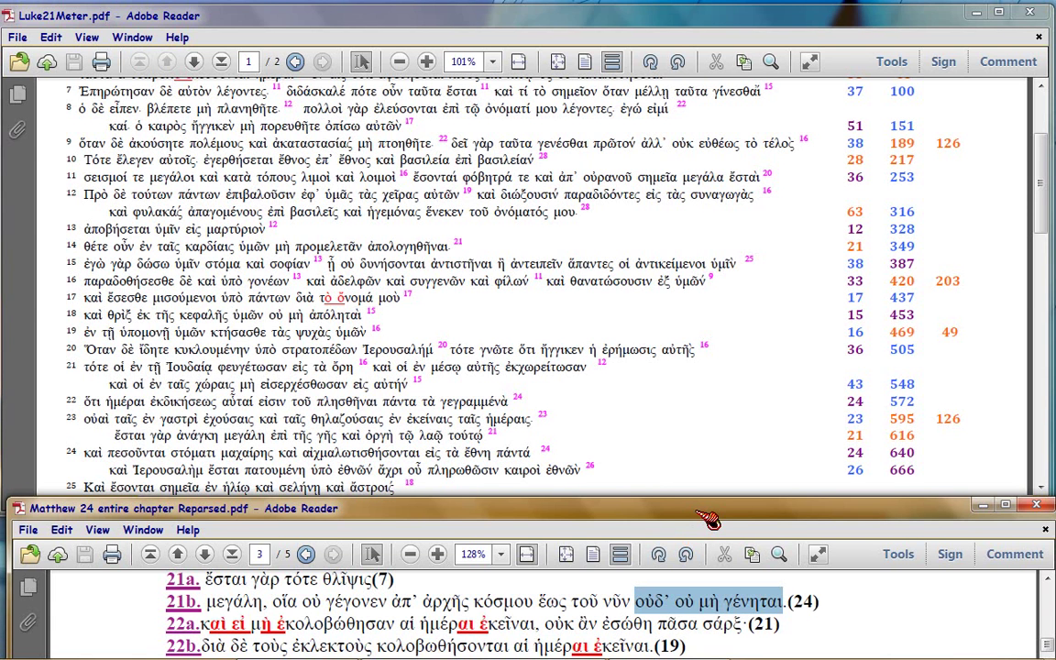
pyautogui.click(788, 605)
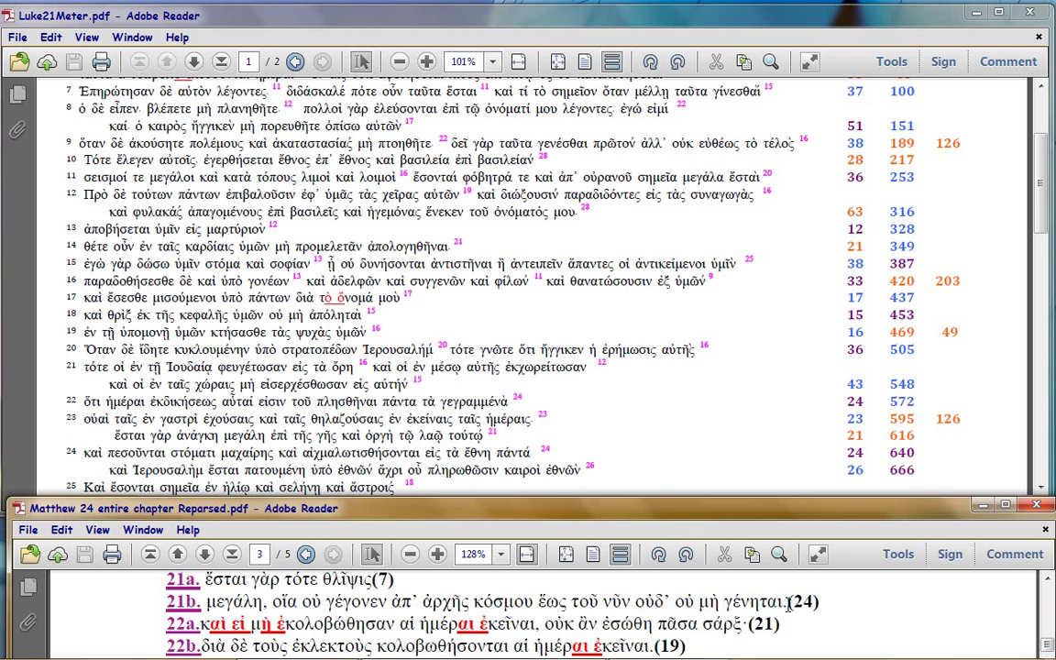
pyautogui.click(631, 602)
pyautogui.click(599, 469)
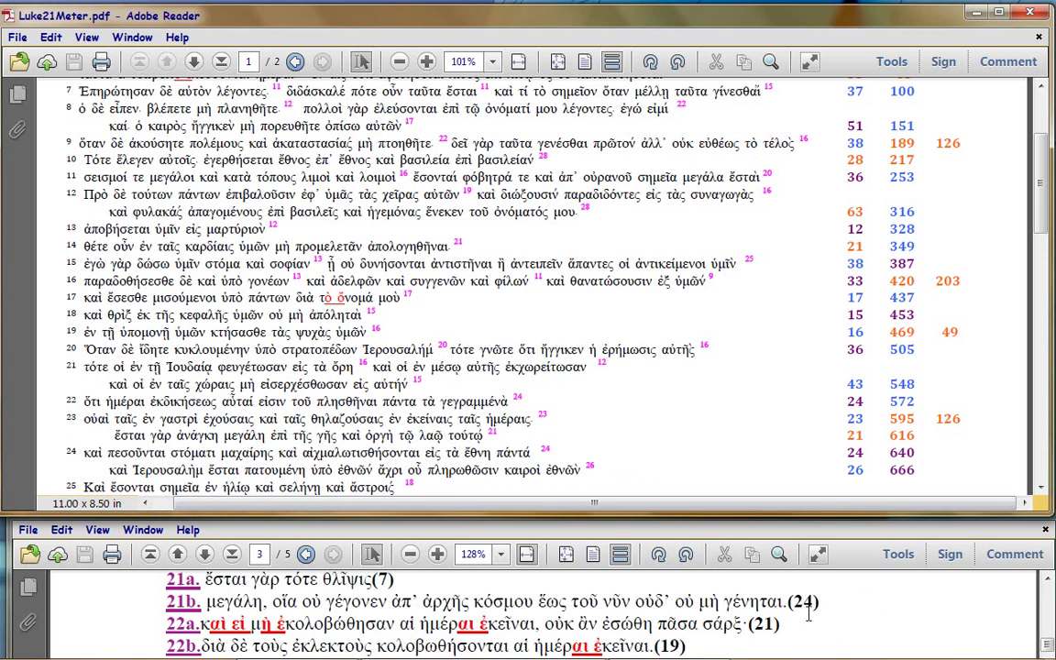
pyautogui.click(700, 625)
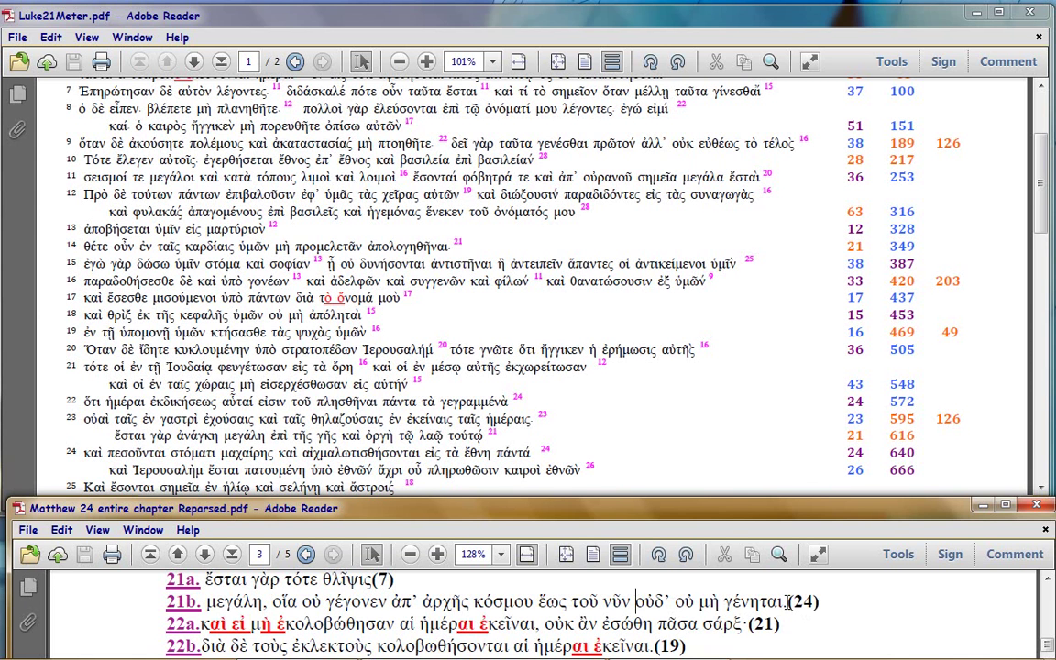
pyautogui.click(788, 601)
# Step: Select 'ἕως τοῦ νῦν', then 'οὐδ' οὐ μὴ γένηται.' in Matthew 24:21b, clearing each selection
pyautogui.moveTo(539, 602); pyautogui.dragTo(628, 602)
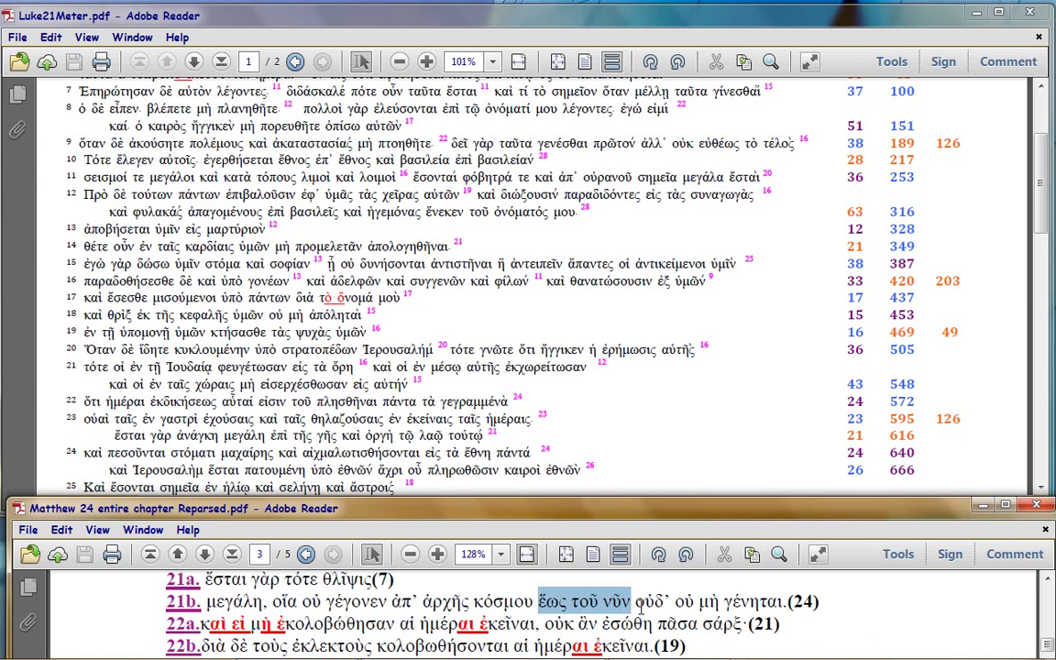
pyautogui.click(635, 601)
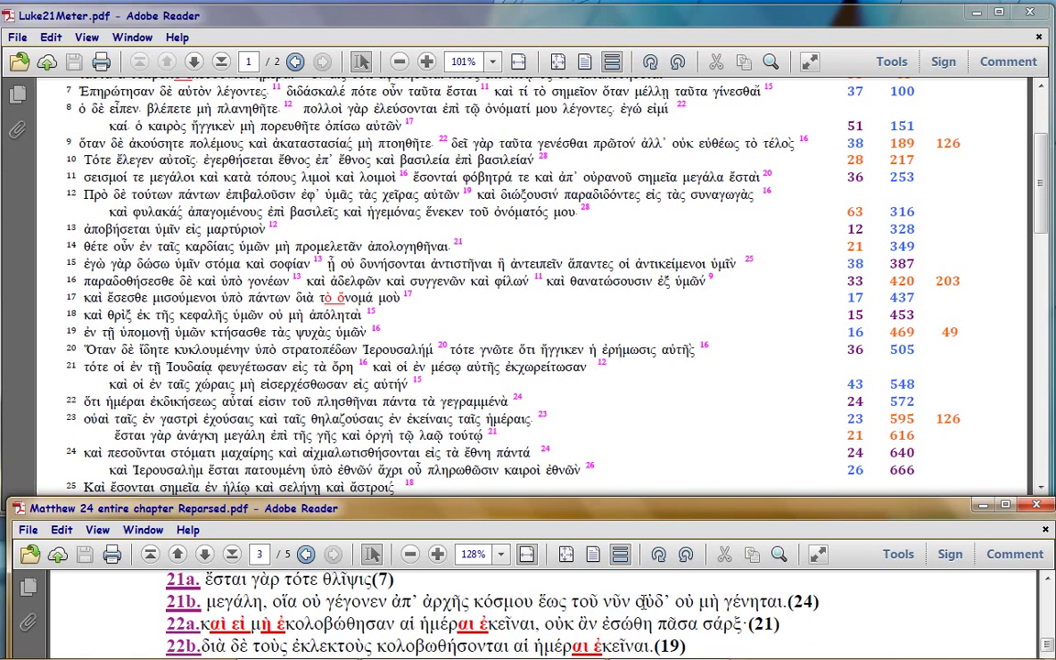
pyautogui.moveTo(636, 601); pyautogui.dragTo(757, 601)
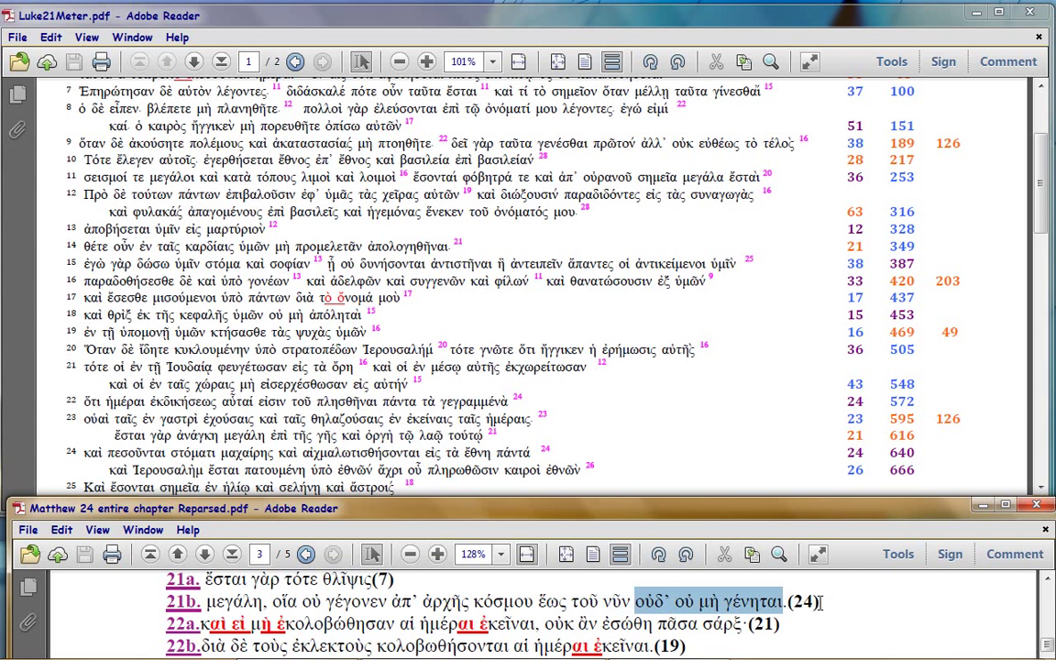
pyautogui.click(823, 603)
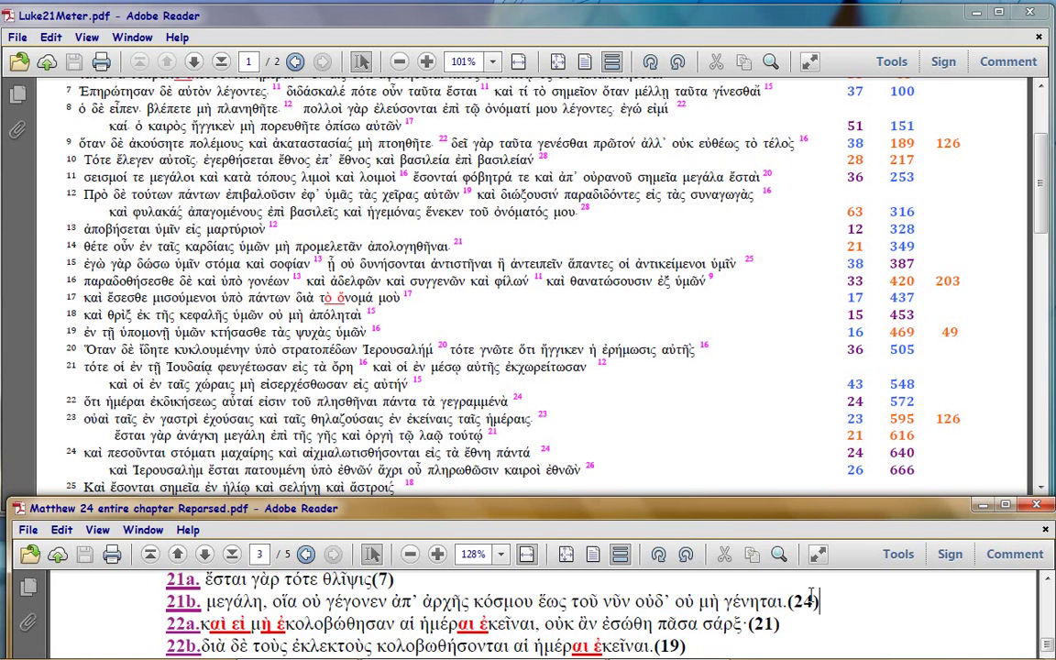
pyautogui.click(606, 466)
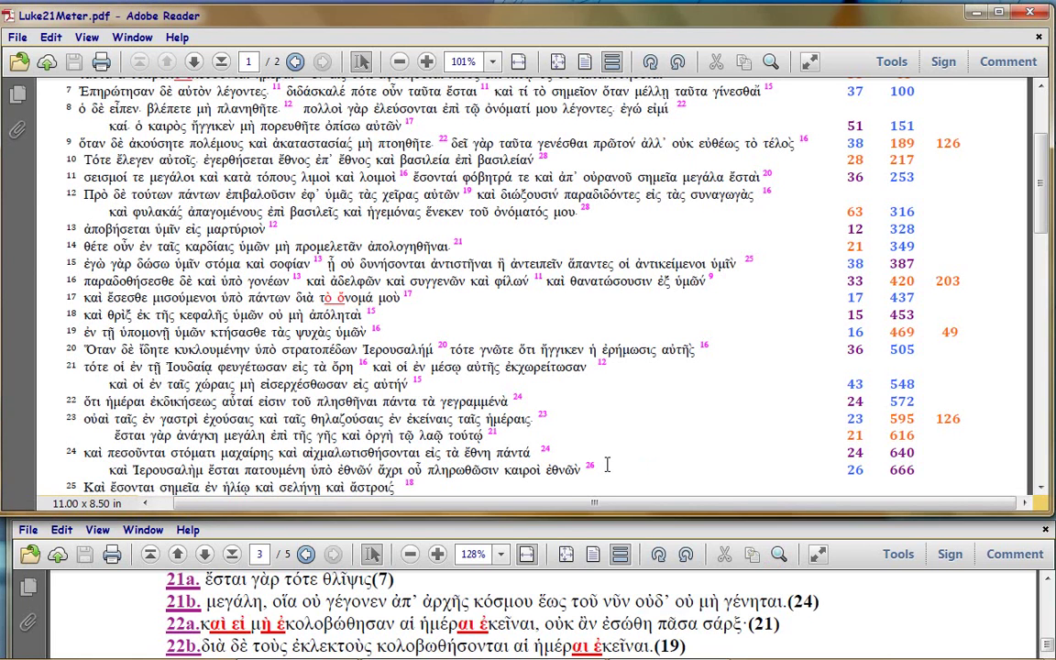